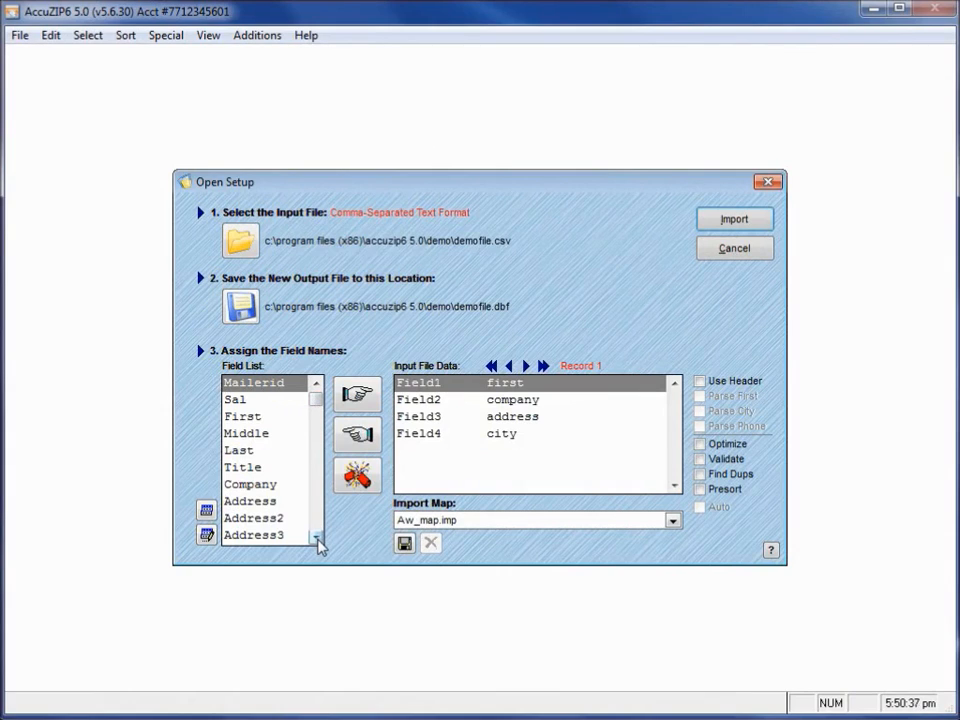
Look through the available field names in the Field List and return to its beginning.
{"action": "left_click", "coordinate": [317, 541]}
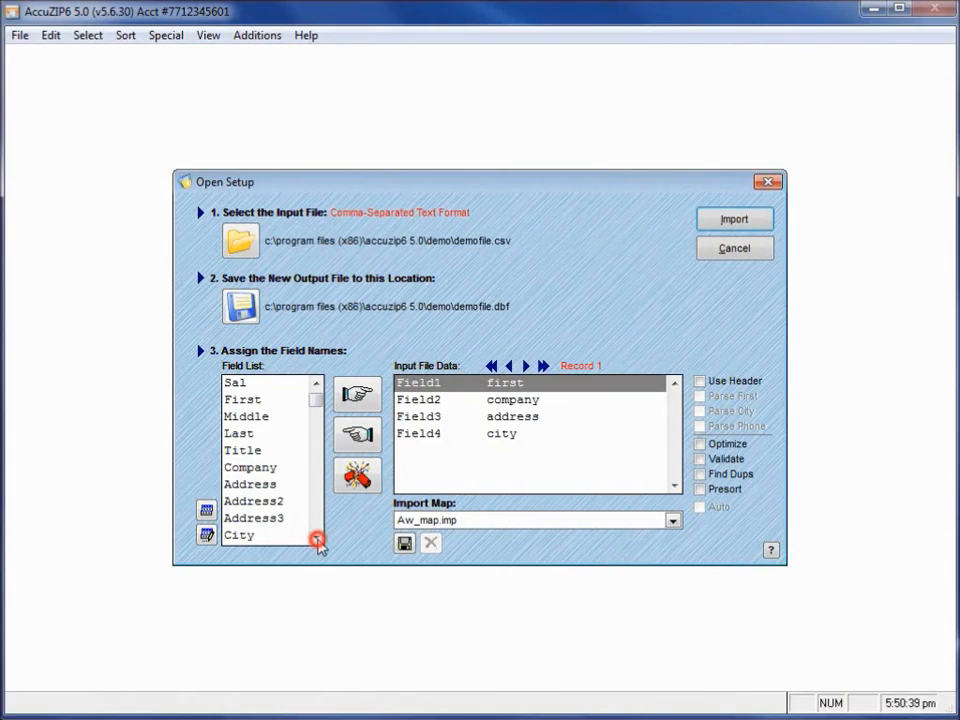
{"action": "left_click", "coordinate": [317, 541]}
{"action": "left_click", "coordinate": [317, 541]}
{"action": "left_click", "coordinate": [317, 541]}
{"action": "left_click", "coordinate": [317, 541]}
{"action": "left_click", "coordinate": [317, 541]}
{"action": "left_click", "coordinate": [317, 541]}
{"action": "left_click", "coordinate": [317, 541]}
{"action": "left_click", "coordinate": [317, 541]}
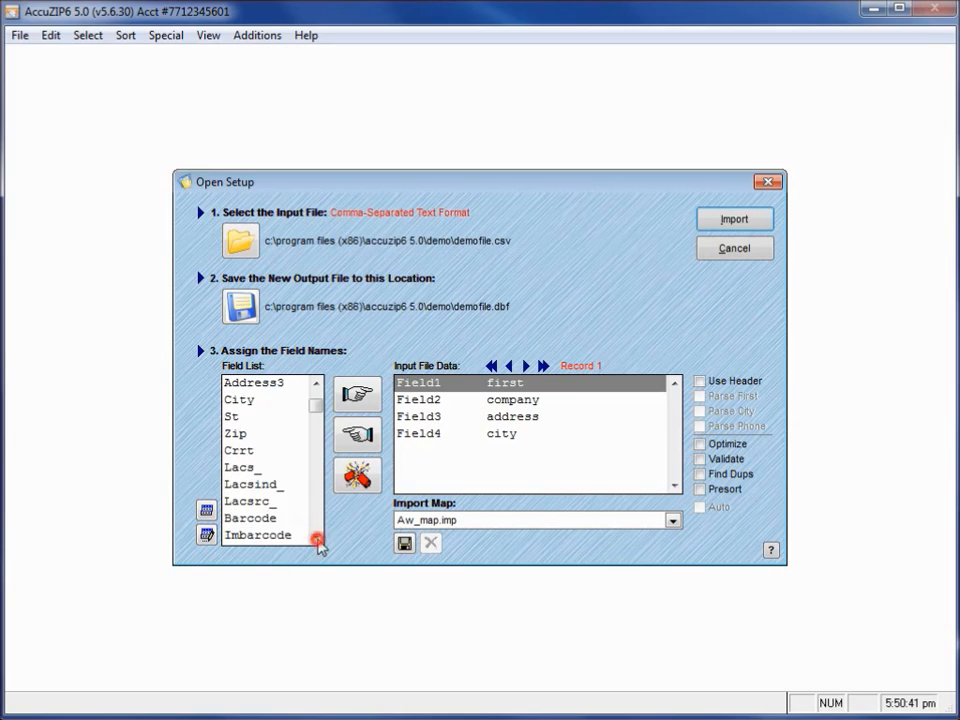
{"action": "left_click", "coordinate": [317, 541]}
{"action": "left_click", "coordinate": [317, 541]}
{"action": "left_click", "coordinate": [317, 541]}
{"action": "left_click", "coordinate": [317, 541]}
{"action": "left_click", "coordinate": [317, 541]}
{"action": "left_click", "coordinate": [317, 541]}
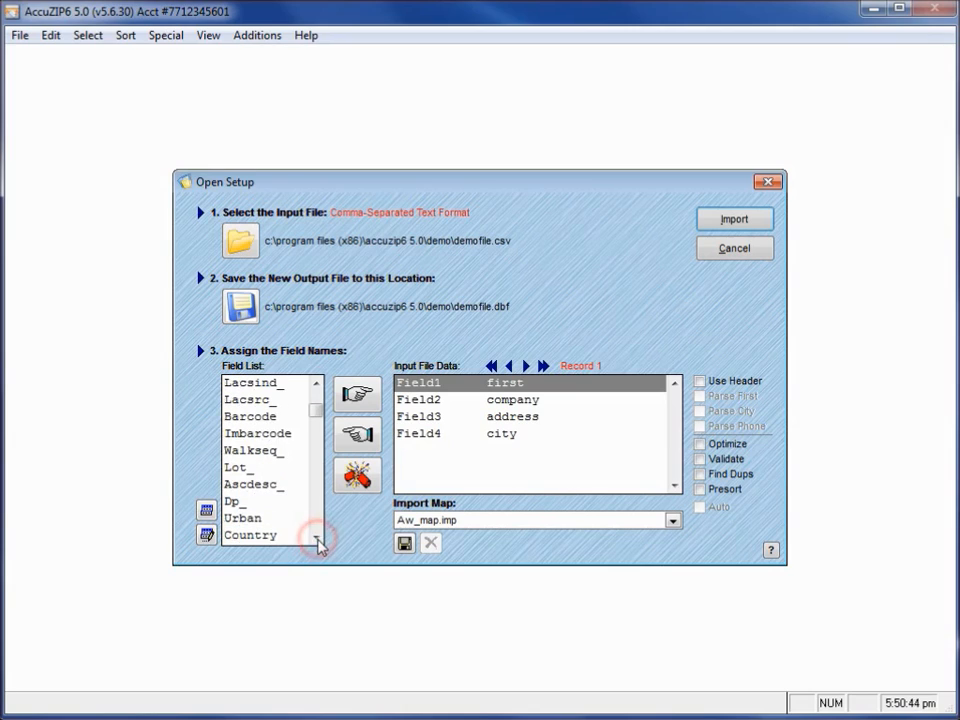
{"action": "left_click", "coordinate": [317, 541]}
{"action": "left_click", "coordinate": [317, 541]}
{"action": "left_click", "coordinate": [317, 541]}
{"action": "left_click", "coordinate": [317, 541]}
{"action": "left_click", "coordinate": [317, 541]}
{"action": "left_click", "coordinate": [317, 541]}
{"action": "left_click", "coordinate": [317, 541]}
{"action": "left_click", "coordinate": [317, 541]}
{"action": "left_click", "coordinate": [317, 541]}
{"action": "left_click", "coordinate": [317, 541]}
{"action": "left_click", "coordinate": [317, 541]}
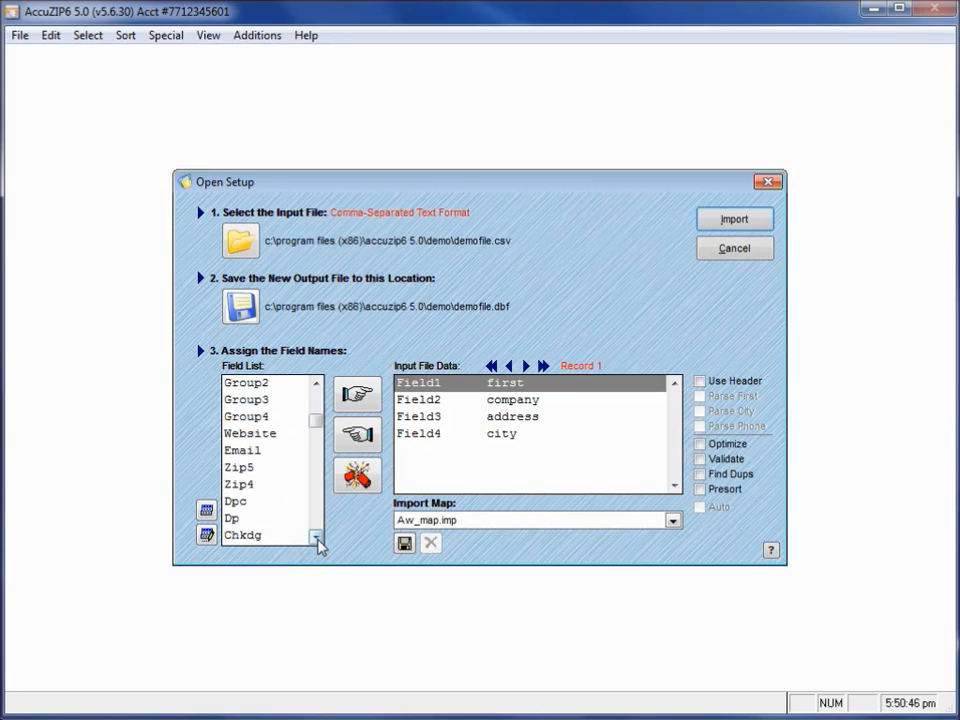
{"action": "left_click", "coordinate": [317, 541]}
{"action": "left_click", "coordinate": [317, 541]}
{"action": "left_click", "coordinate": [317, 541]}
{"action": "left_click", "coordinate": [317, 541]}
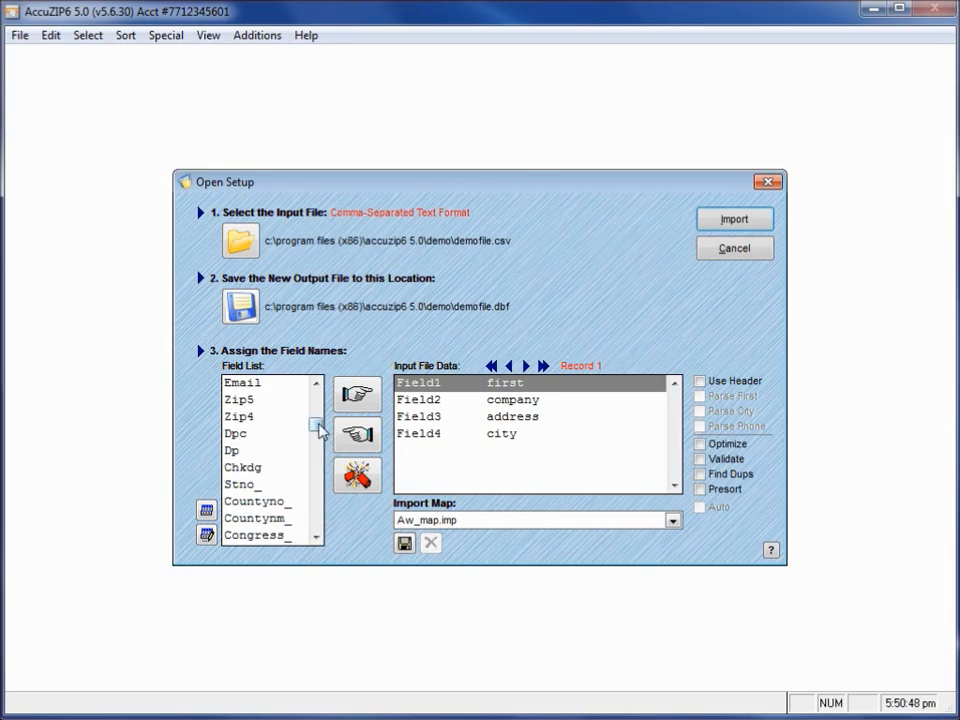
{"action": "left_click_drag", "start_coordinate": [317, 424], "coordinate": [322, 395]}
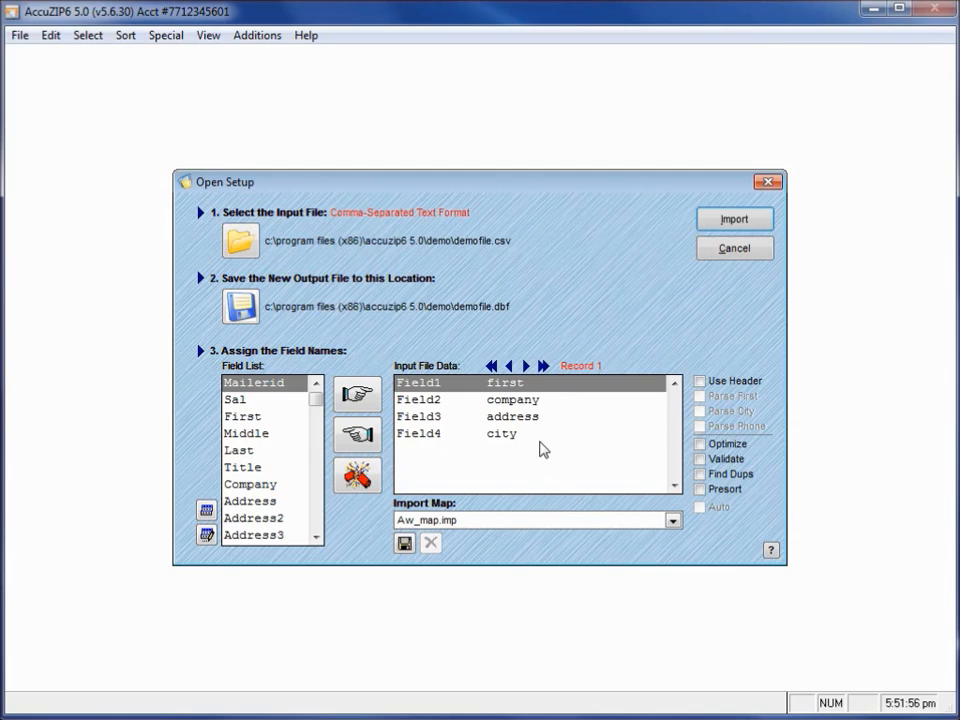
Examine the input file's data by stepping forward through its first records and skipping ahead by several.
{"action": "left_click", "coordinate": [527, 367]}
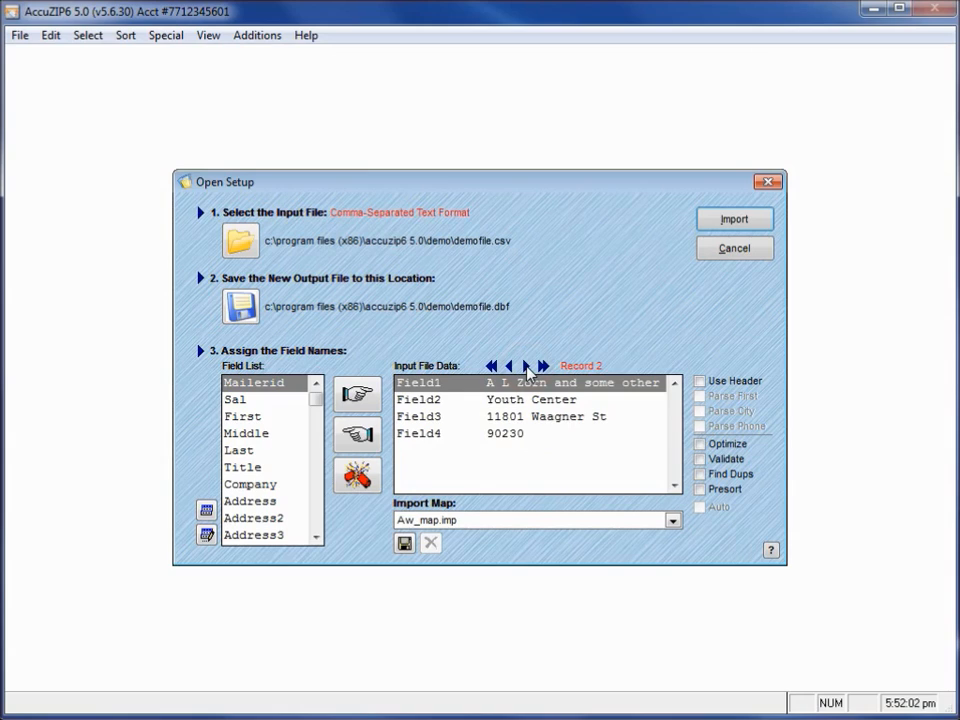
{"action": "left_click", "coordinate": [527, 367]}
{"action": "left_click", "coordinate": [528, 368]}
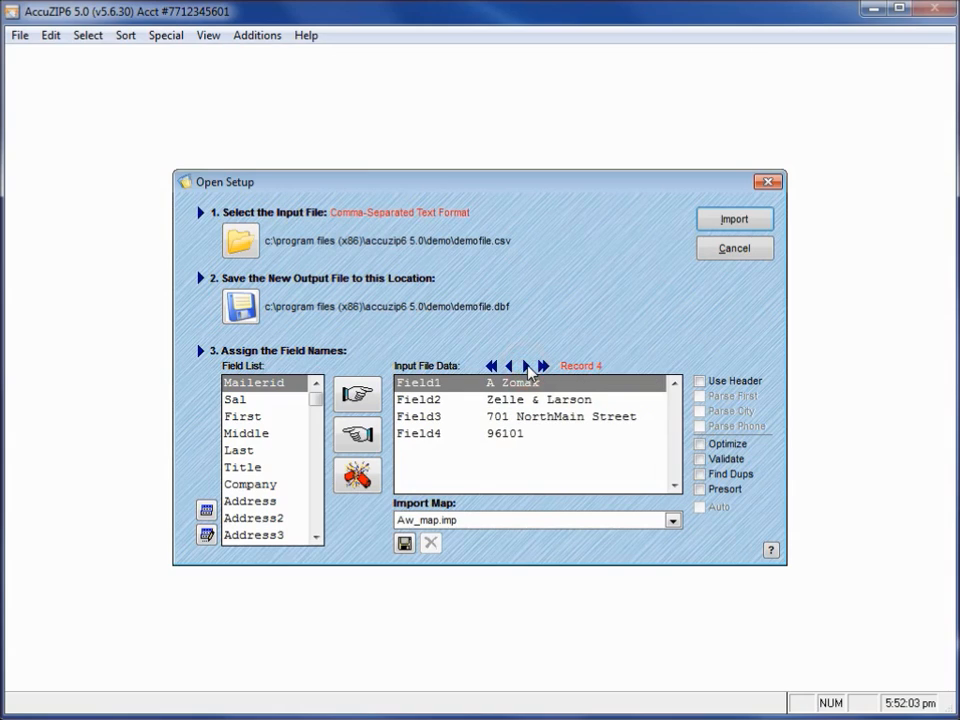
{"action": "left_click", "coordinate": [529, 369]}
{"action": "left_click", "coordinate": [528, 367]}
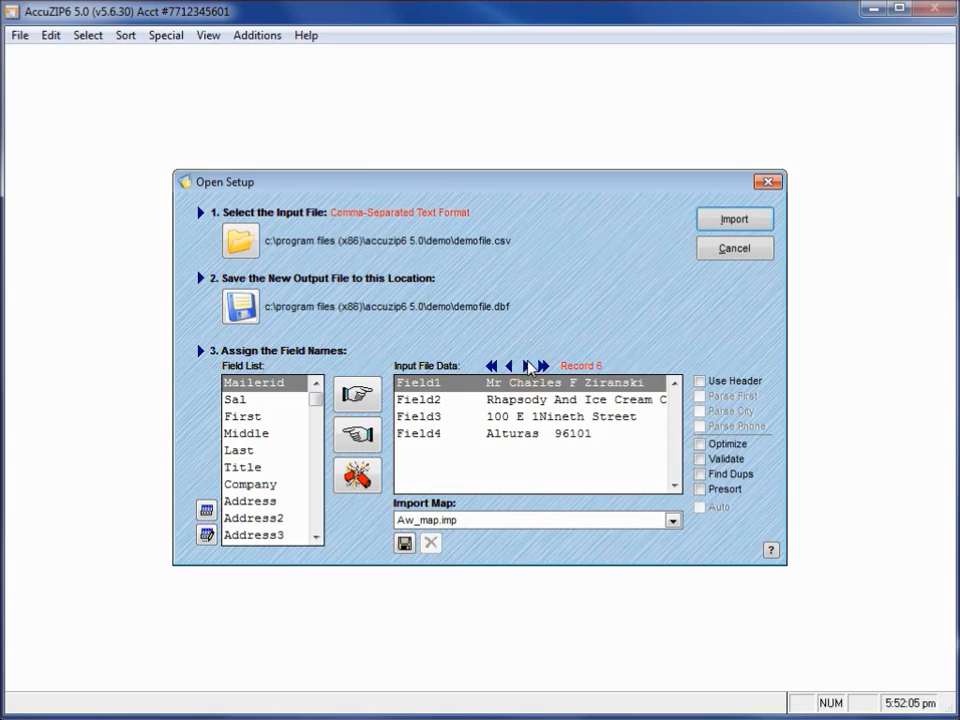
{"action": "left_click", "coordinate": [528, 367]}
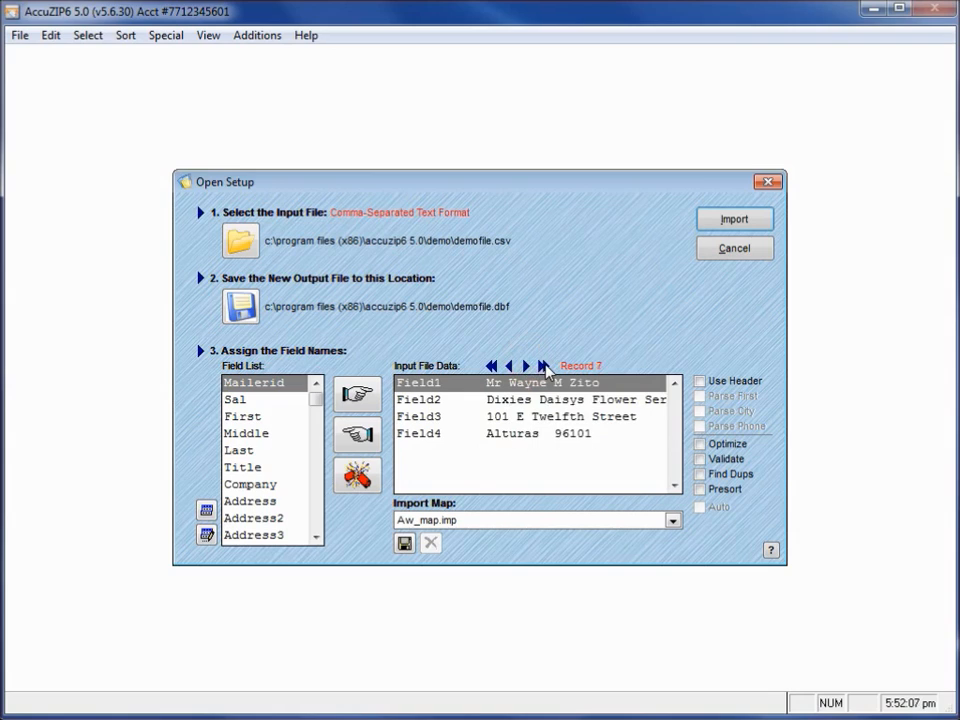
{"action": "left_click", "coordinate": [543, 367]}
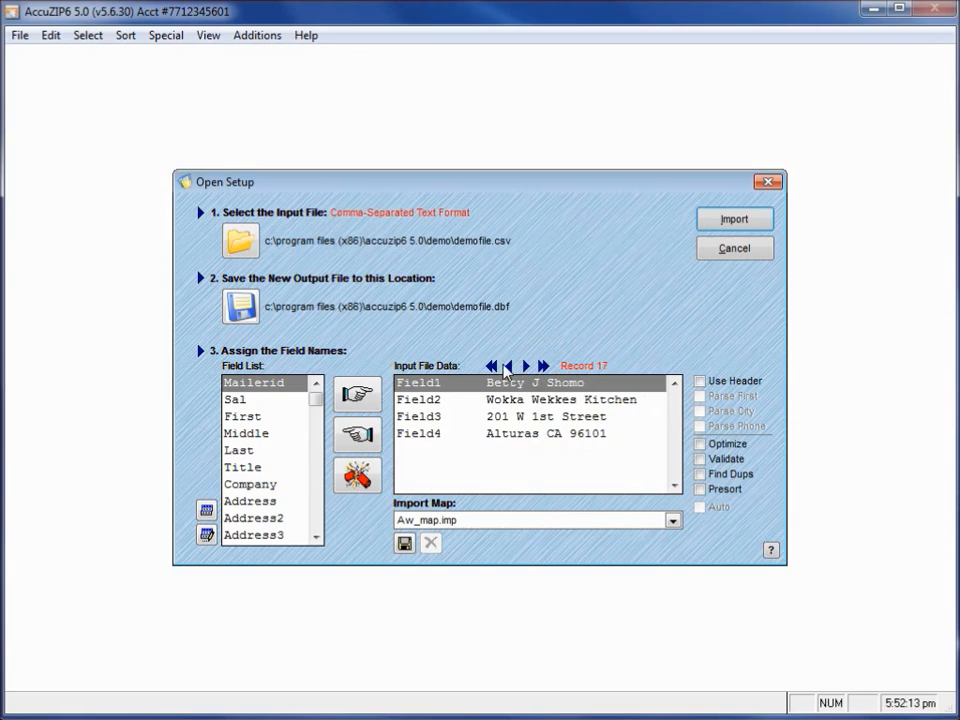
Review the input file's records backwards until the header row at record 1 is reached.
{"action": "left_click", "coordinate": [509, 367]}
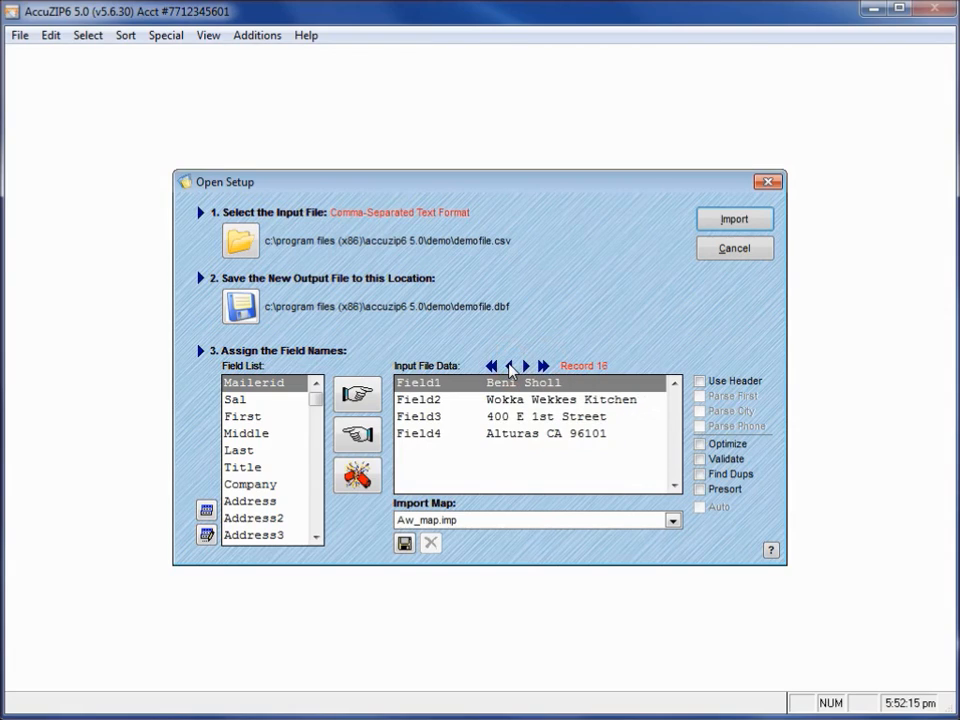
{"action": "left_click", "coordinate": [509, 366]}
{"action": "left_click", "coordinate": [509, 366]}
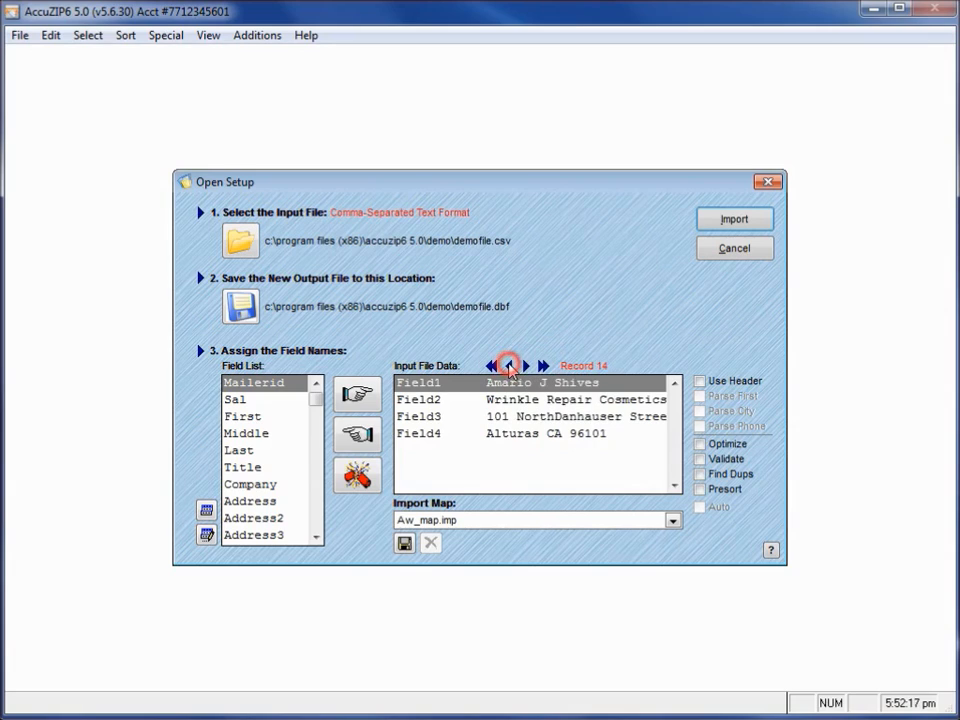
{"action": "left_click", "coordinate": [491, 367]}
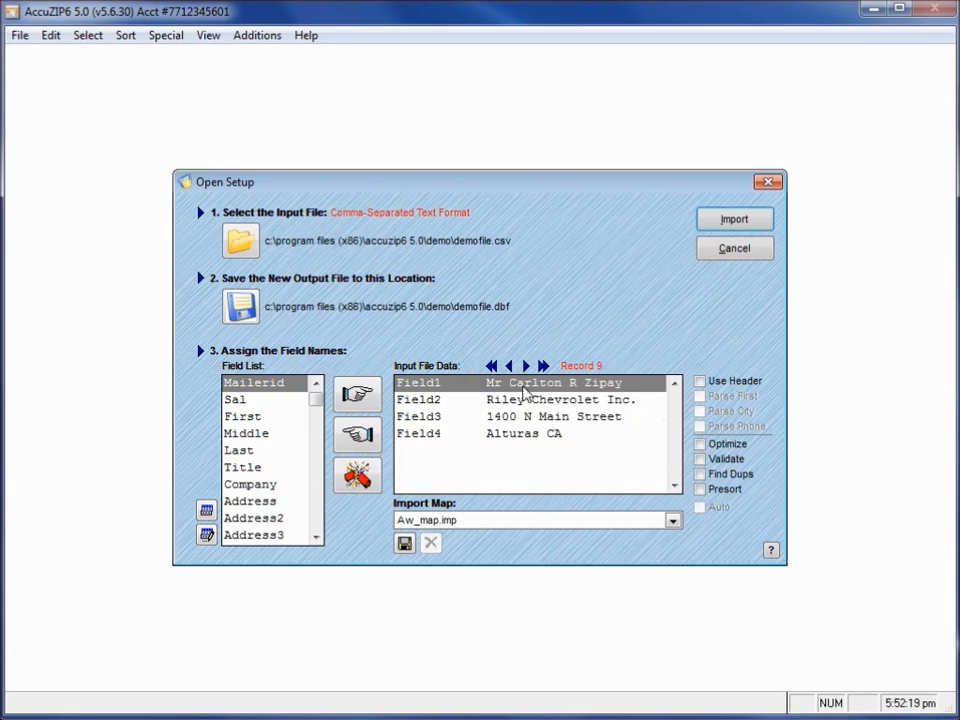
{"action": "left_click", "coordinate": [491, 366]}
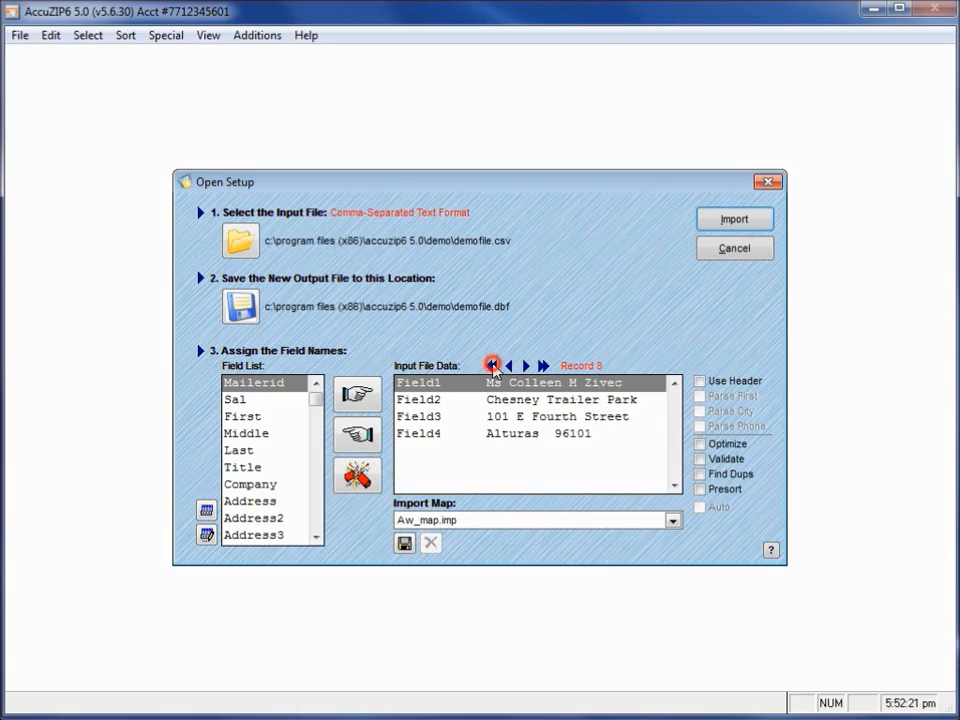
{"action": "left_click", "coordinate": [491, 366]}
{"action": "left_click", "coordinate": [491, 366]}
{"action": "left_click", "coordinate": [491, 366]}
{"action": "left_click", "coordinate": [491, 366]}
{"action": "left_click", "coordinate": [491, 366]}
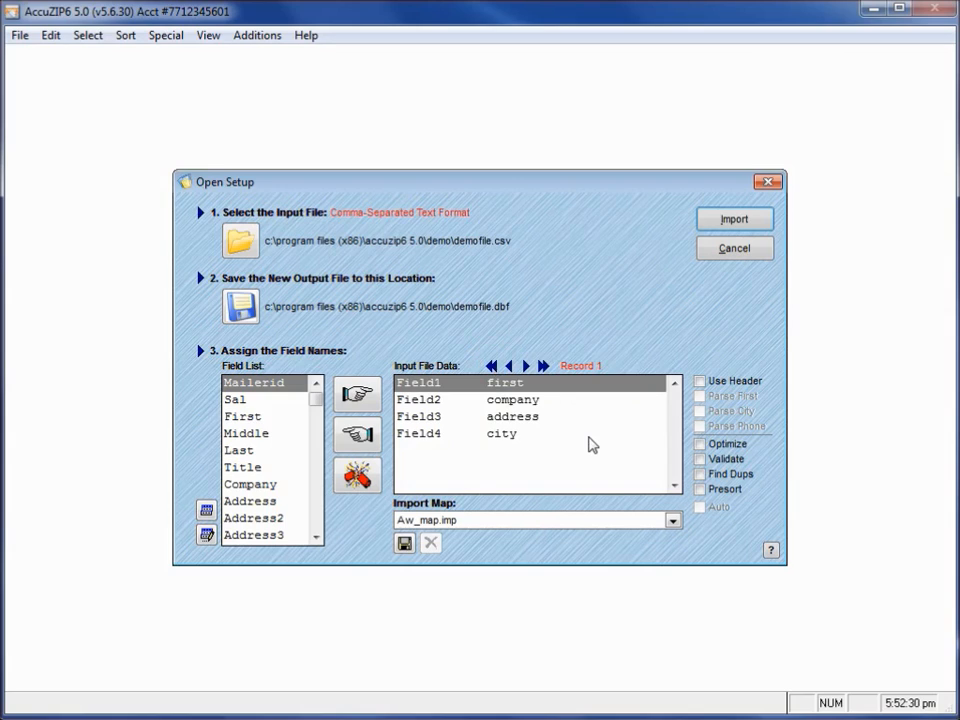
Compare the contents of records 2 to 4 with the header row and return to record 1.
{"action": "left_click", "coordinate": [526, 366]}
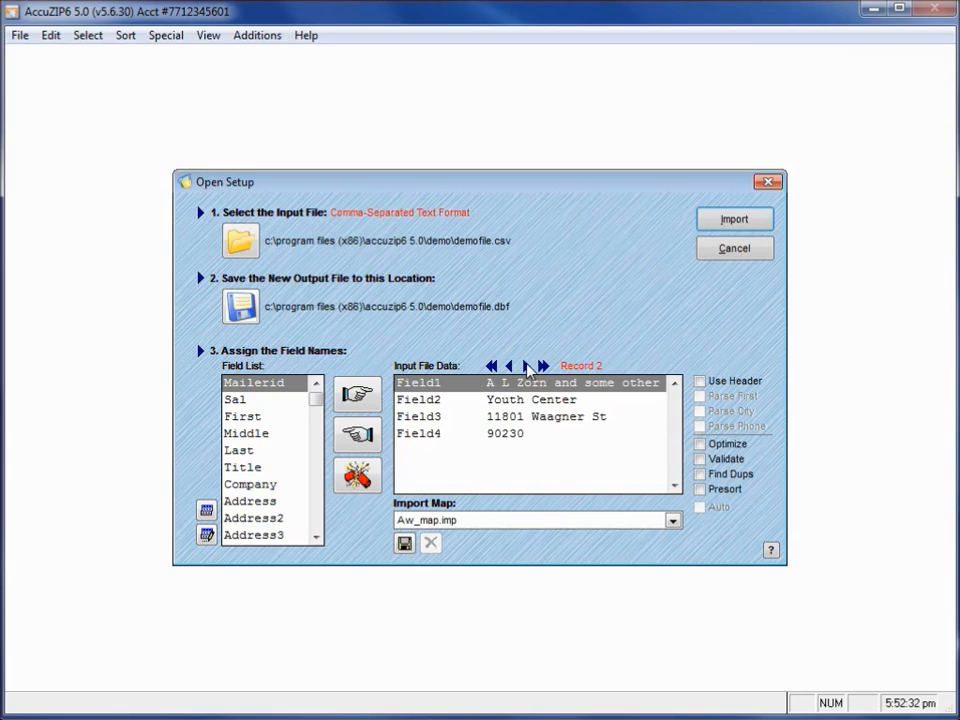
{"action": "left_click", "coordinate": [527, 366]}
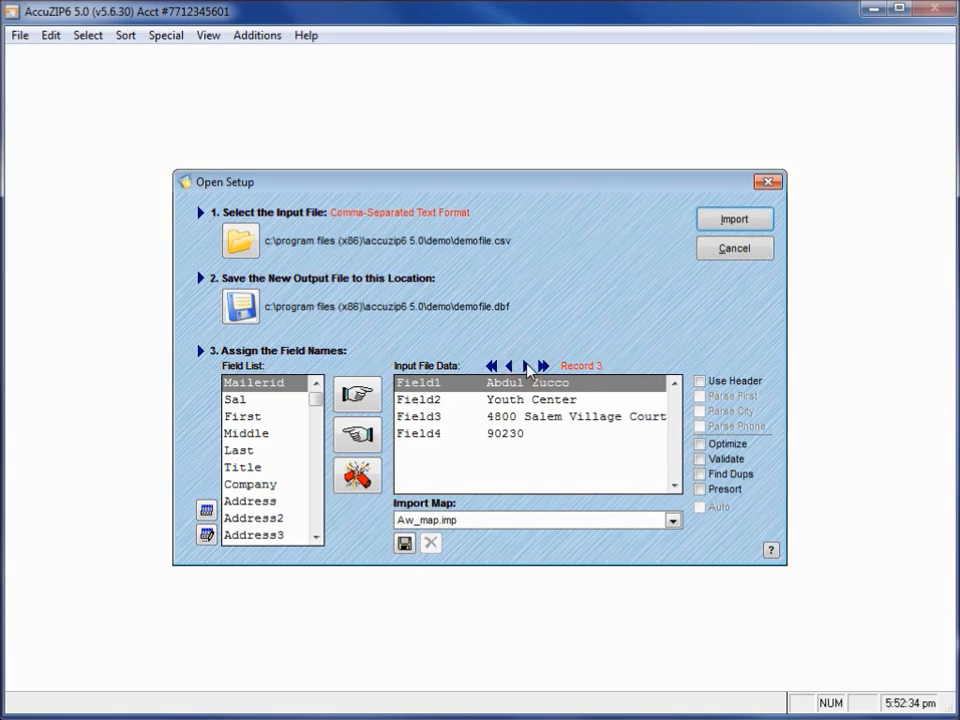
{"action": "left_click", "coordinate": [527, 366]}
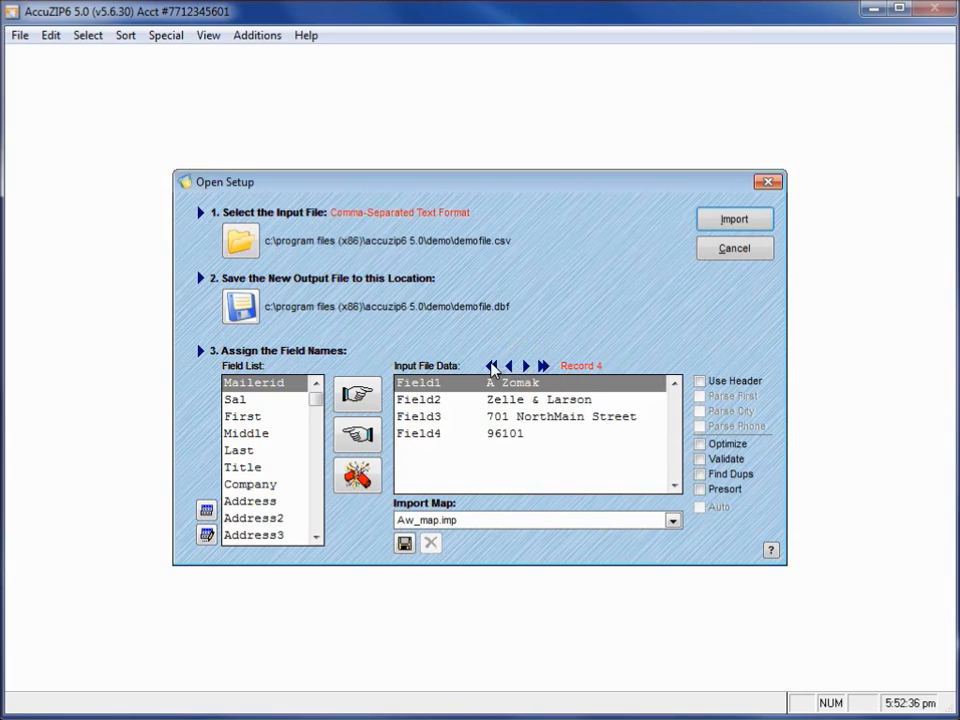
{"action": "left_click", "coordinate": [492, 366]}
{"action": "left_click", "coordinate": [491, 366]}
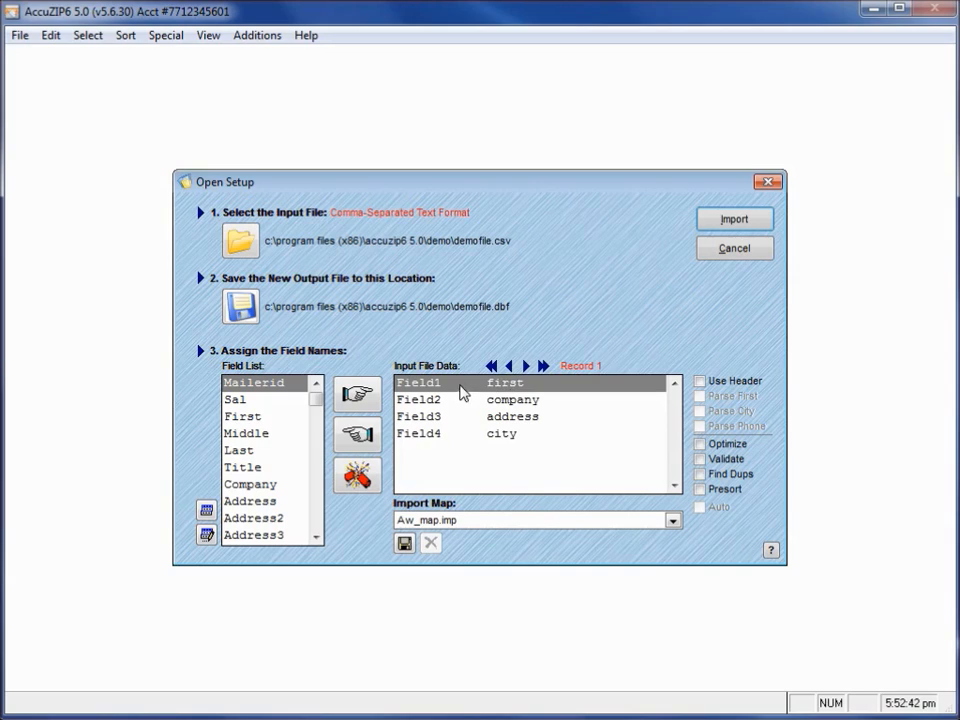
Advance the input data preview from record 1 to record 8 to check what each field contains.
{"action": "left_click", "coordinate": [526, 366]}
{"action": "left_click", "coordinate": [526, 366]}
{"action": "left_click", "coordinate": [526, 366]}
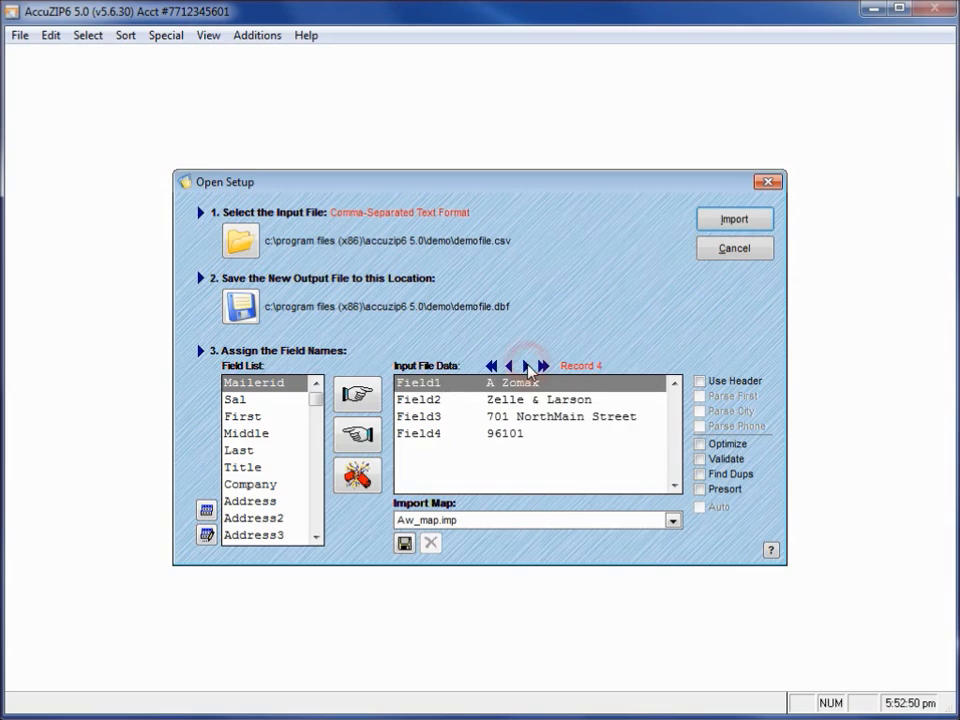
{"action": "left_click", "coordinate": [526, 366]}
{"action": "left_click", "coordinate": [527, 367]}
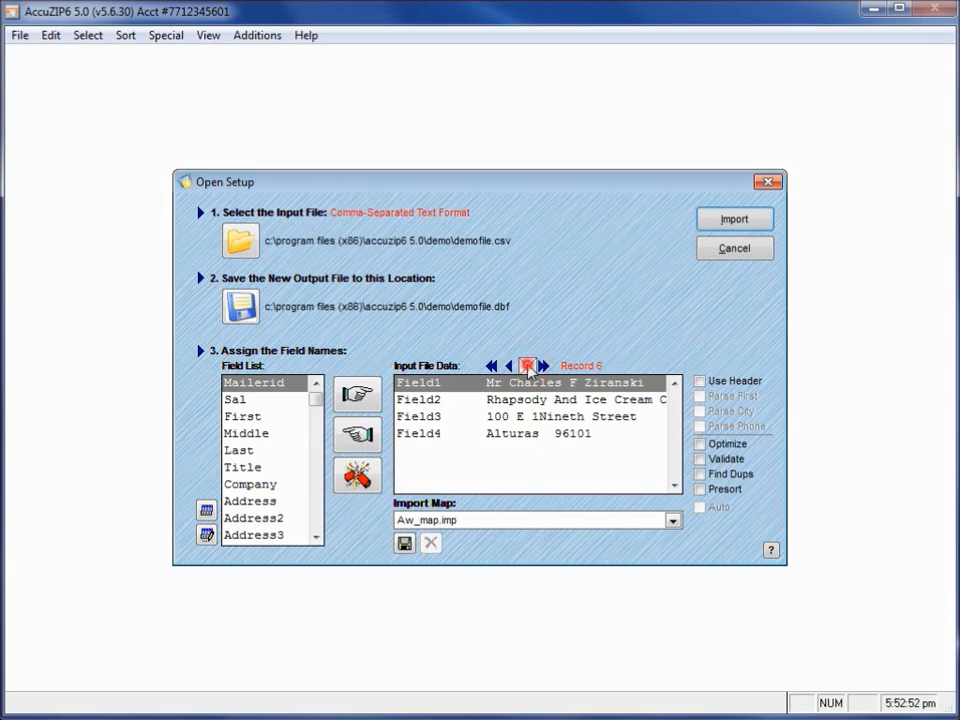
{"action": "left_click", "coordinate": [527, 367]}
{"action": "left_click", "coordinate": [527, 367]}
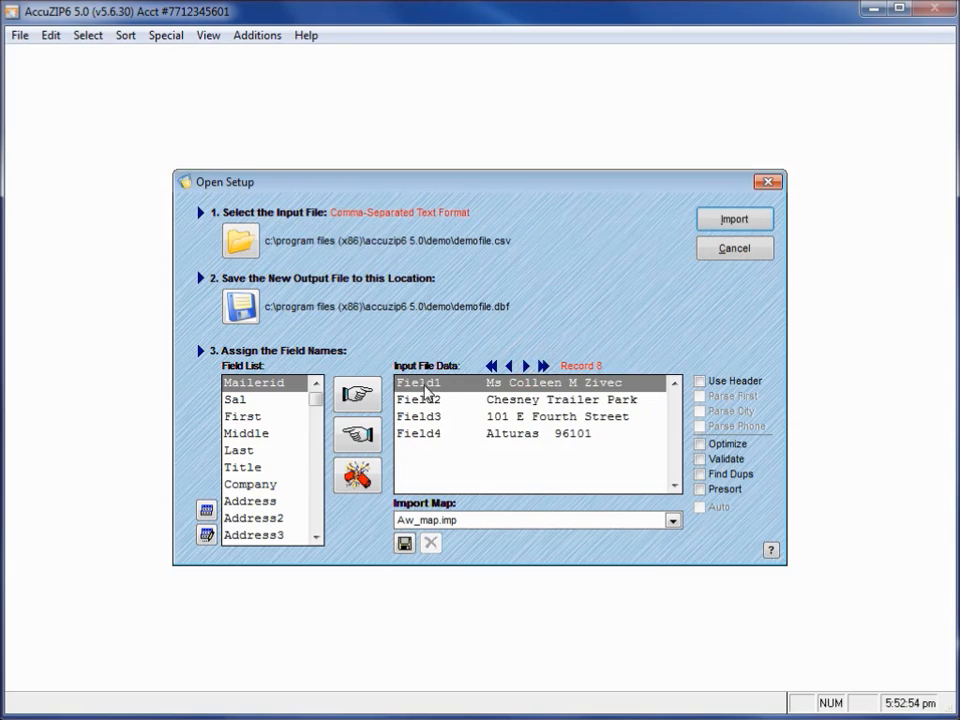
Map Field1 to First, Field2 to Company and Field3 to Address.
{"action": "left_click", "coordinate": [241, 417]}
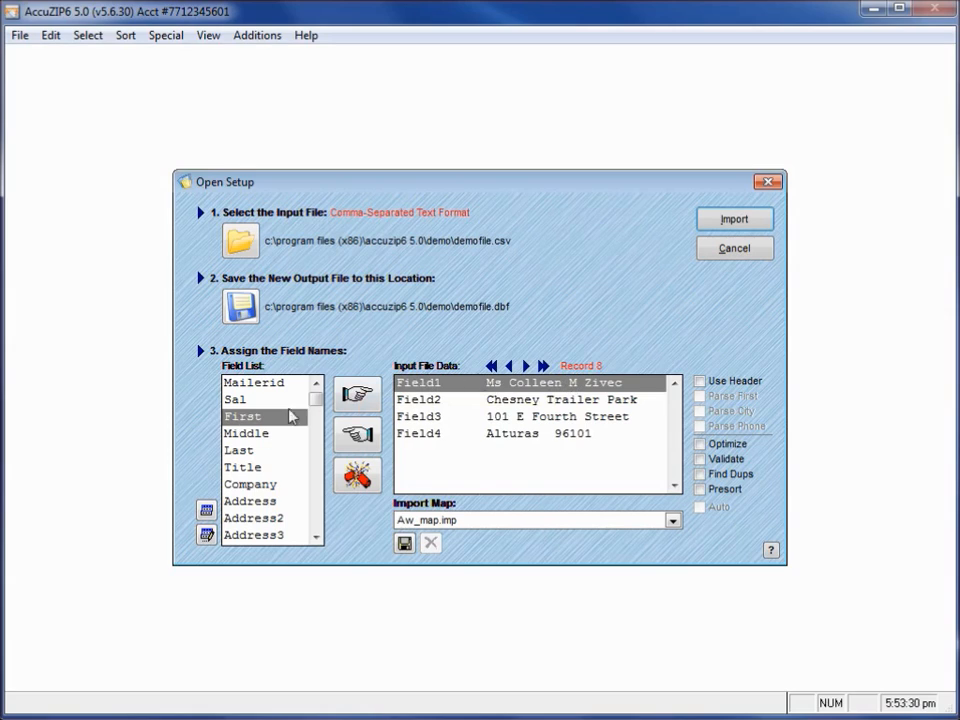
{"action": "left_click", "coordinate": [280, 416]}
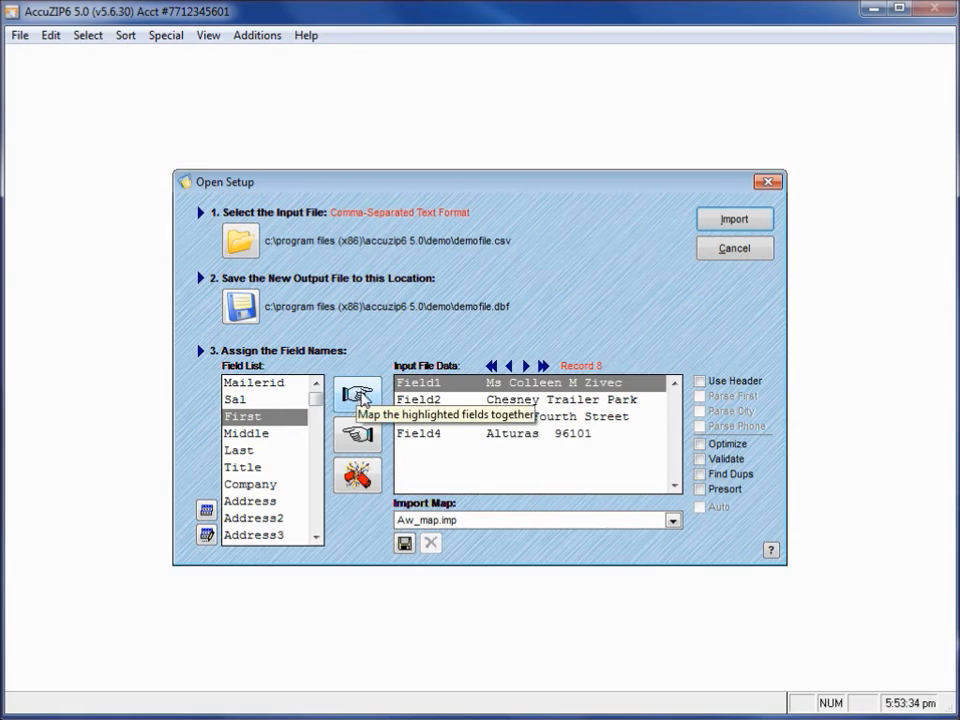
{"action": "left_click", "coordinate": [362, 396]}
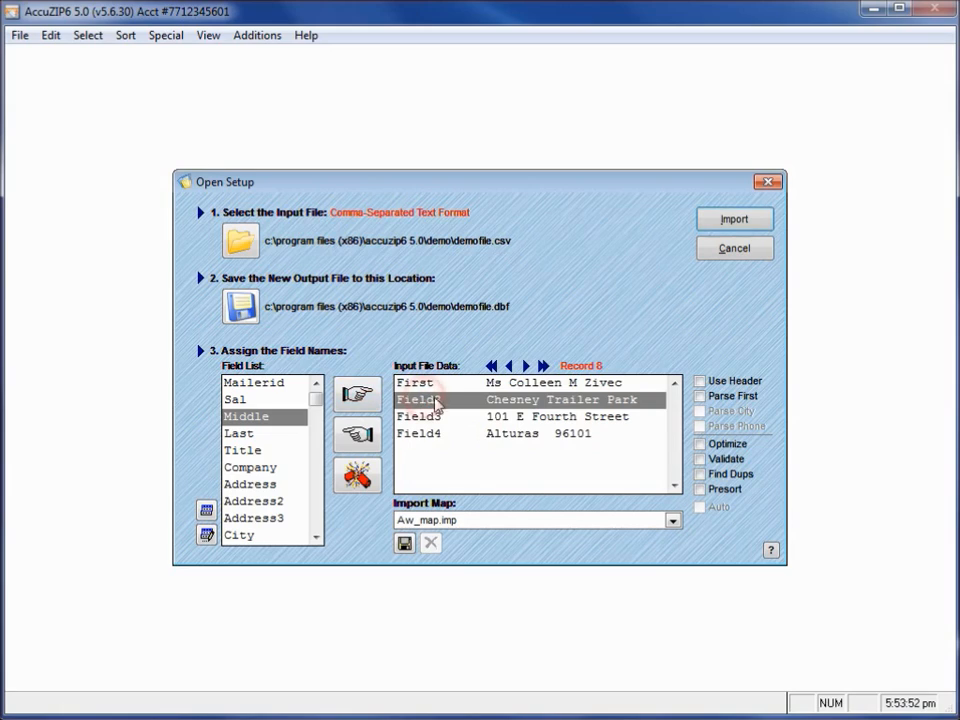
{"action": "left_click", "coordinate": [267, 472]}
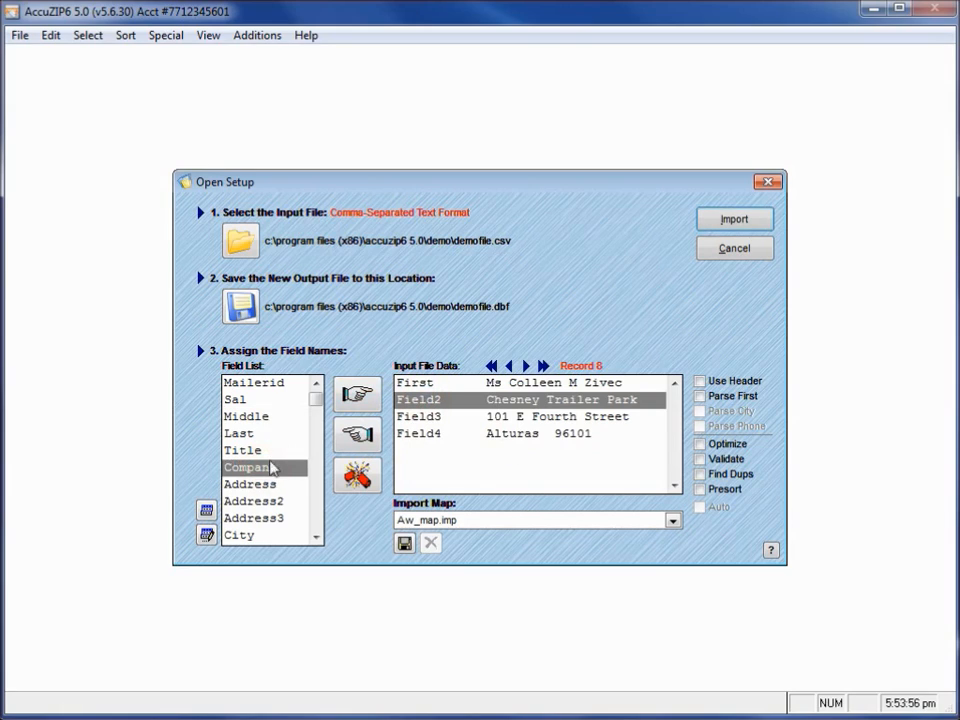
{"action": "left_click", "coordinate": [355, 396]}
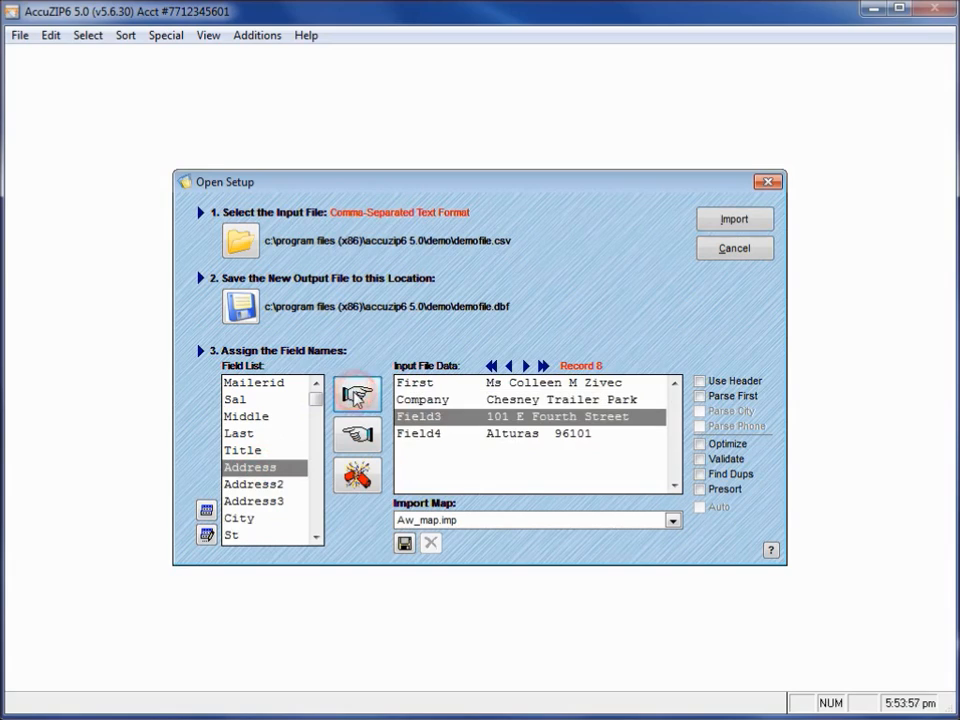
{"action": "double_click", "coordinate": [253, 468]}
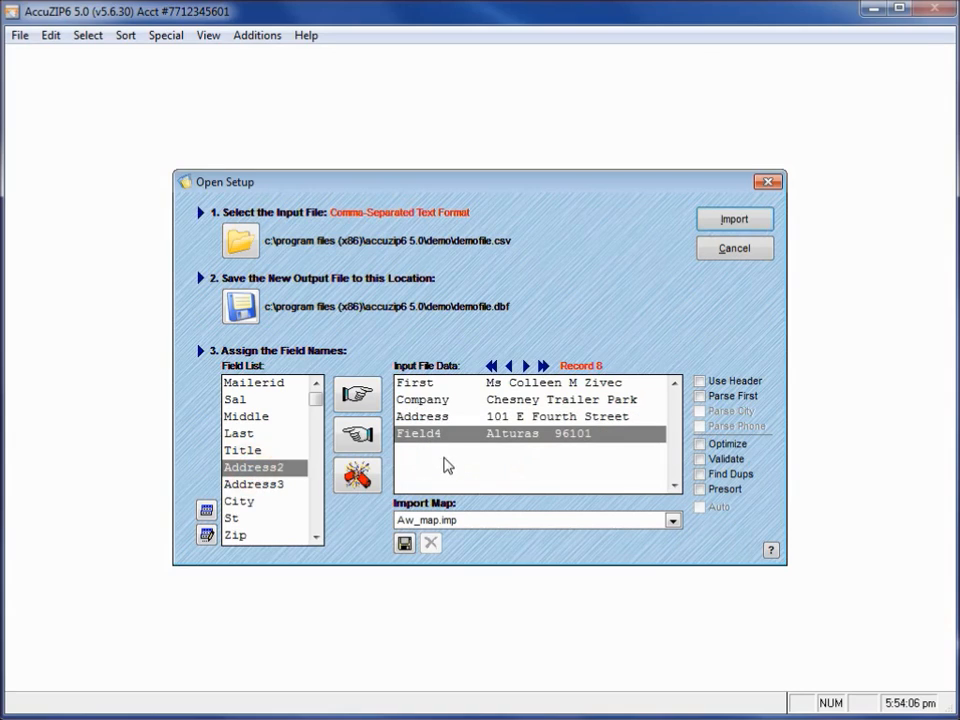
Check Field4's contents in the records up to record 11 and map it to City.
{"action": "left_click", "coordinate": [526, 367]}
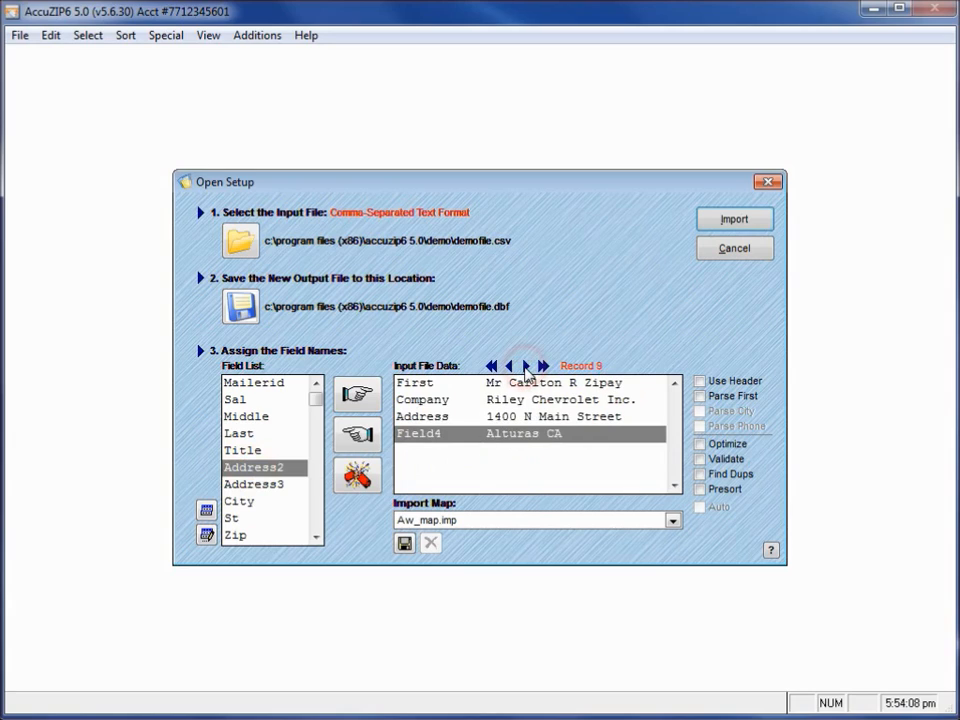
{"action": "left_click", "coordinate": [526, 367]}
{"action": "left_click", "coordinate": [526, 367]}
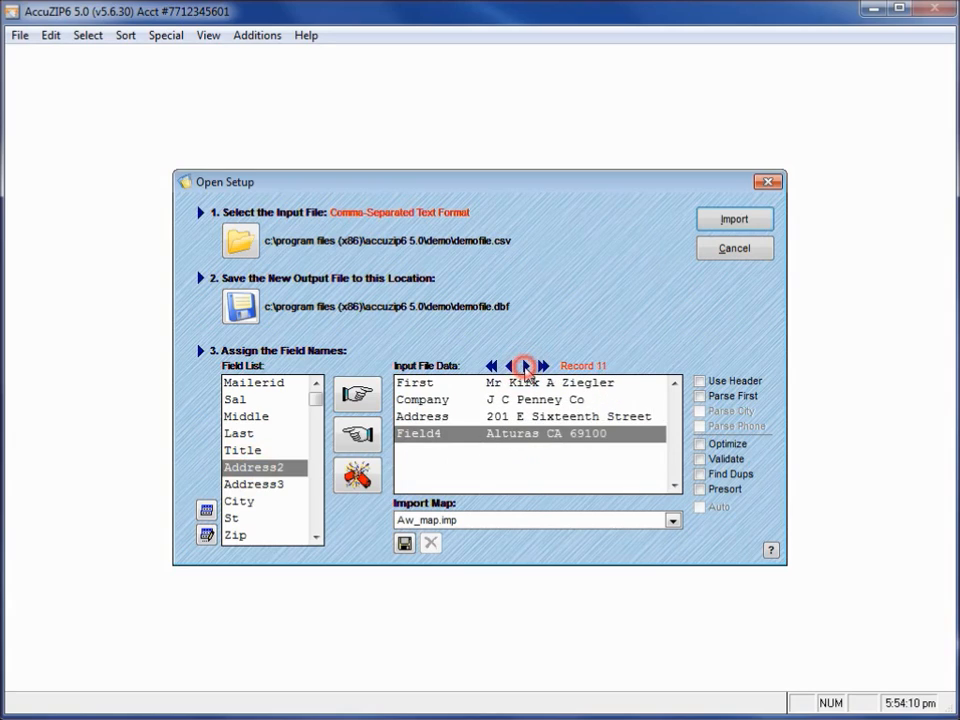
{"action": "left_click", "coordinate": [467, 433]}
{"action": "double_click", "coordinate": [249, 510]}
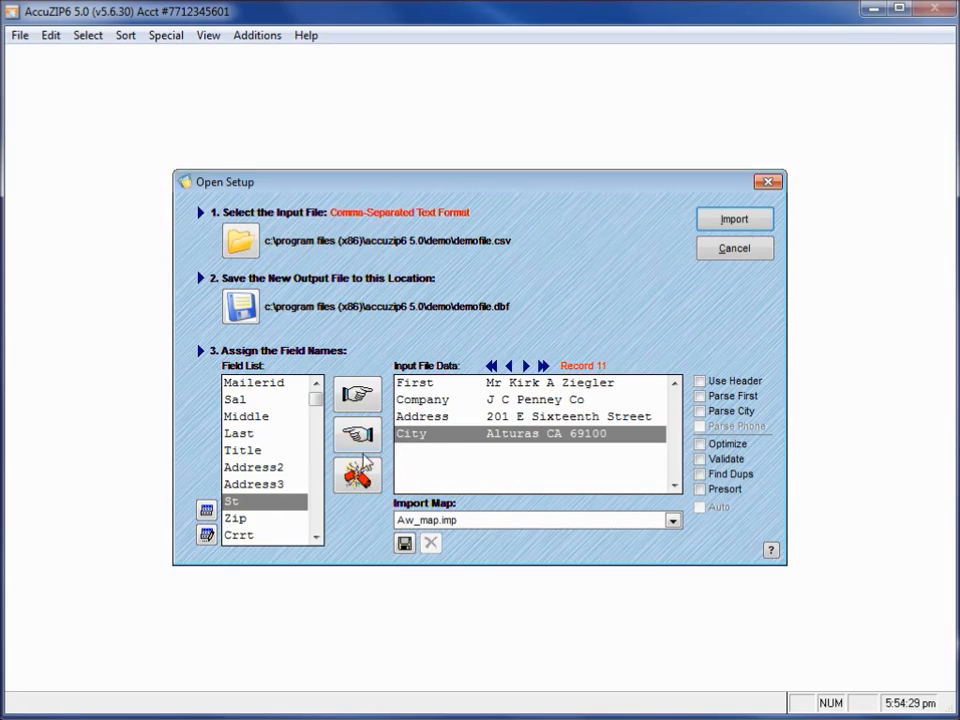
Return the input data preview to record 1 and clear all the field mappings.
{"action": "left_click", "coordinate": [245, 519]}
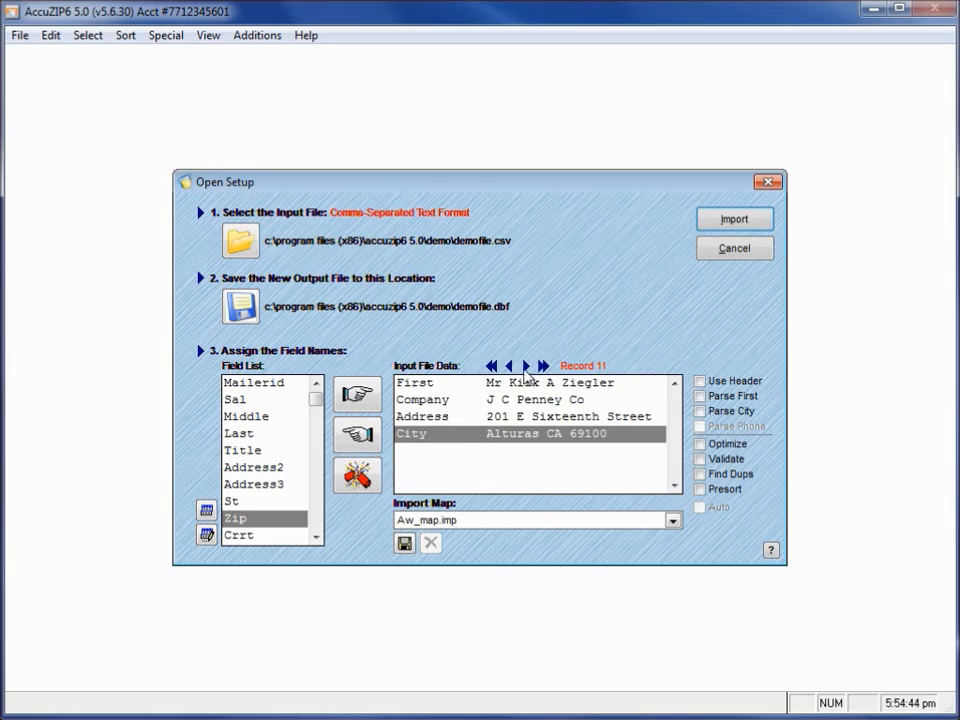
{"action": "left_click", "coordinate": [491, 366]}
{"action": "left_click", "coordinate": [491, 366]}
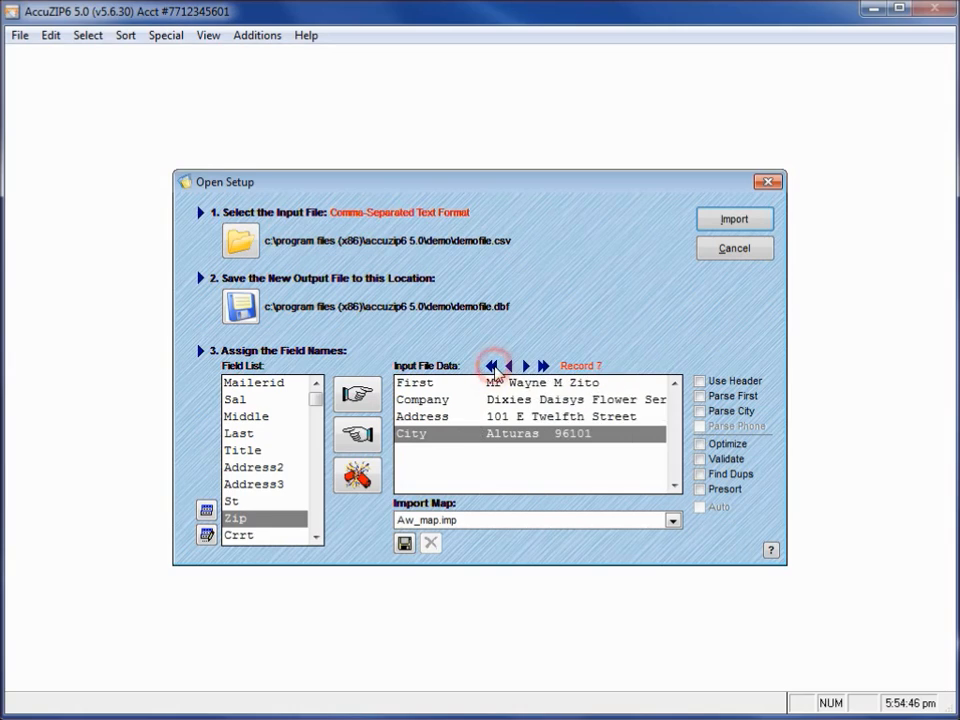
{"action": "left_click", "coordinate": [491, 366]}
{"action": "left_click", "coordinate": [491, 366]}
{"action": "left_click", "coordinate": [493, 367]}
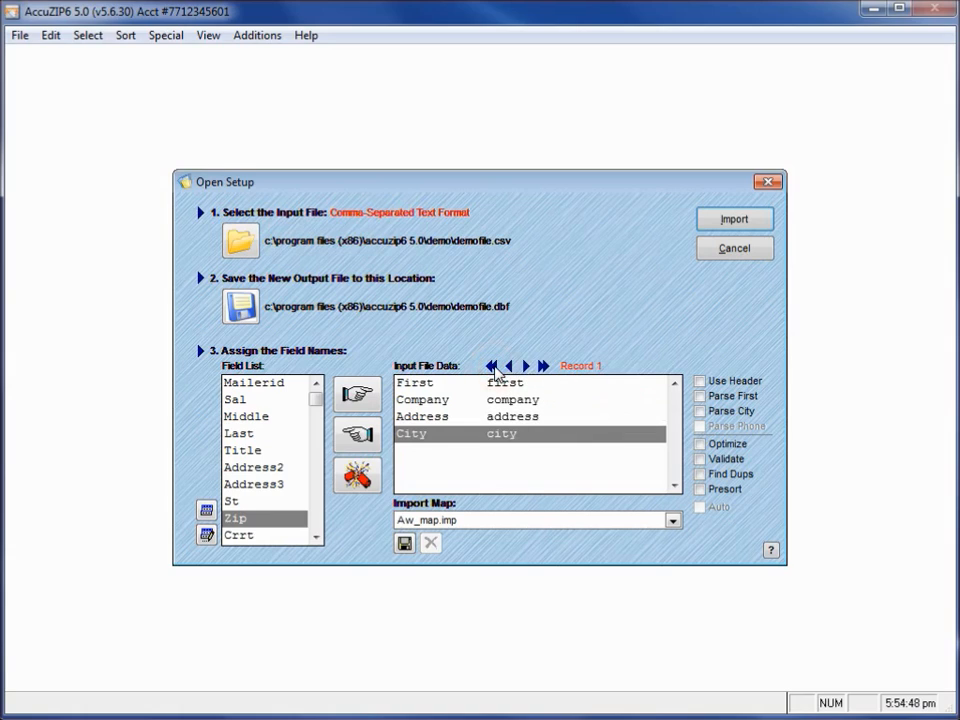
{"action": "left_click", "coordinate": [356, 471]}
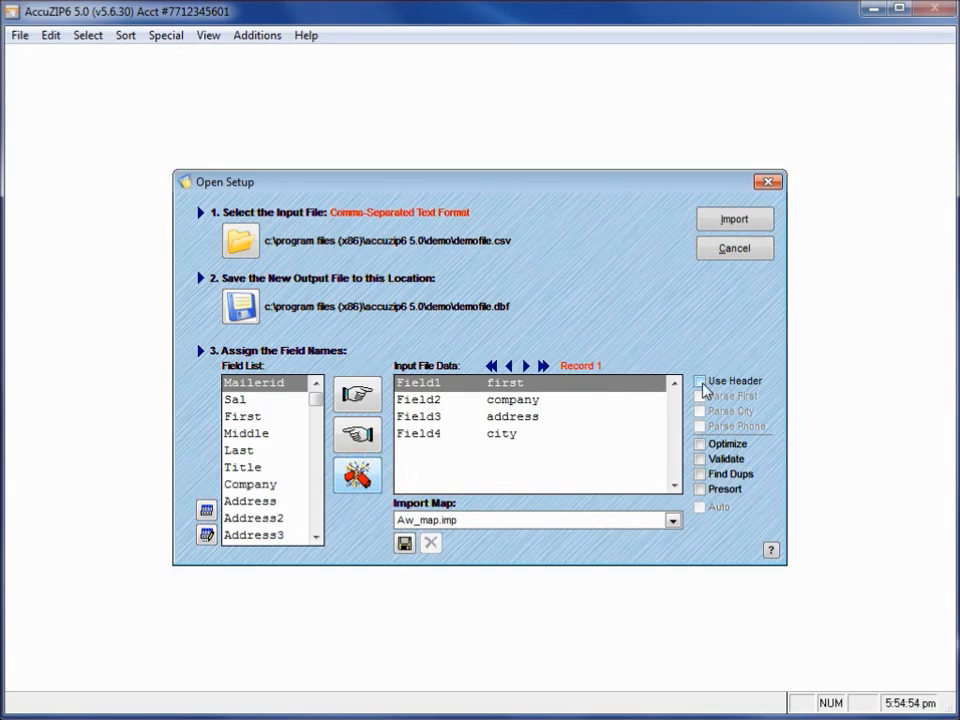
Assign the field names from the file's header row and import the file, replacing the existing demofile.dbf.
{"action": "left_click", "coordinate": [701, 383]}
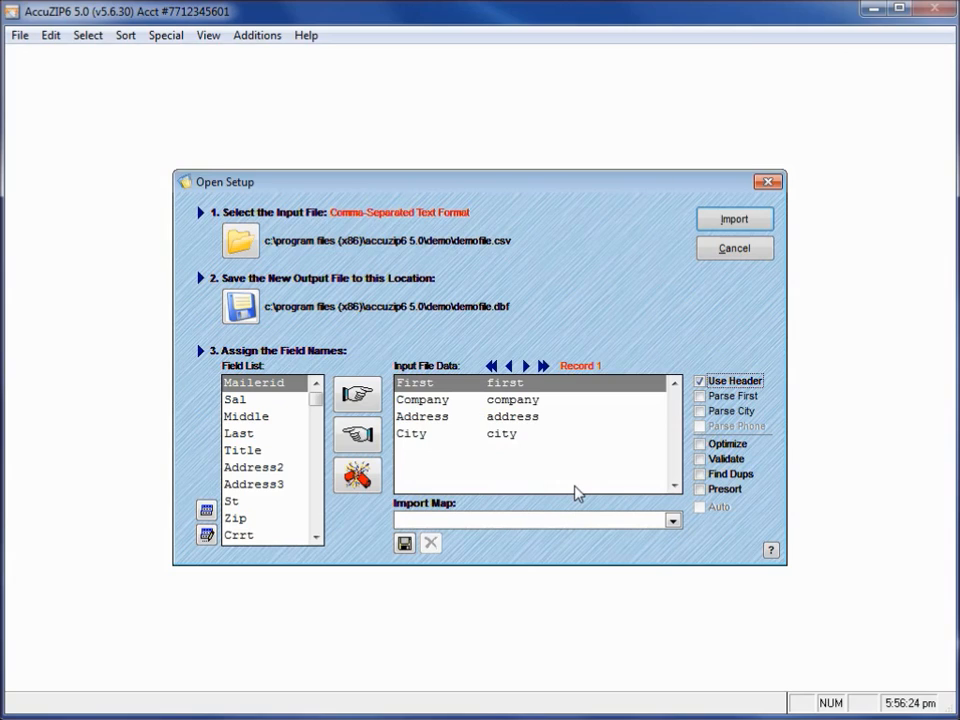
{"action": "left_click", "coordinate": [757, 224]}
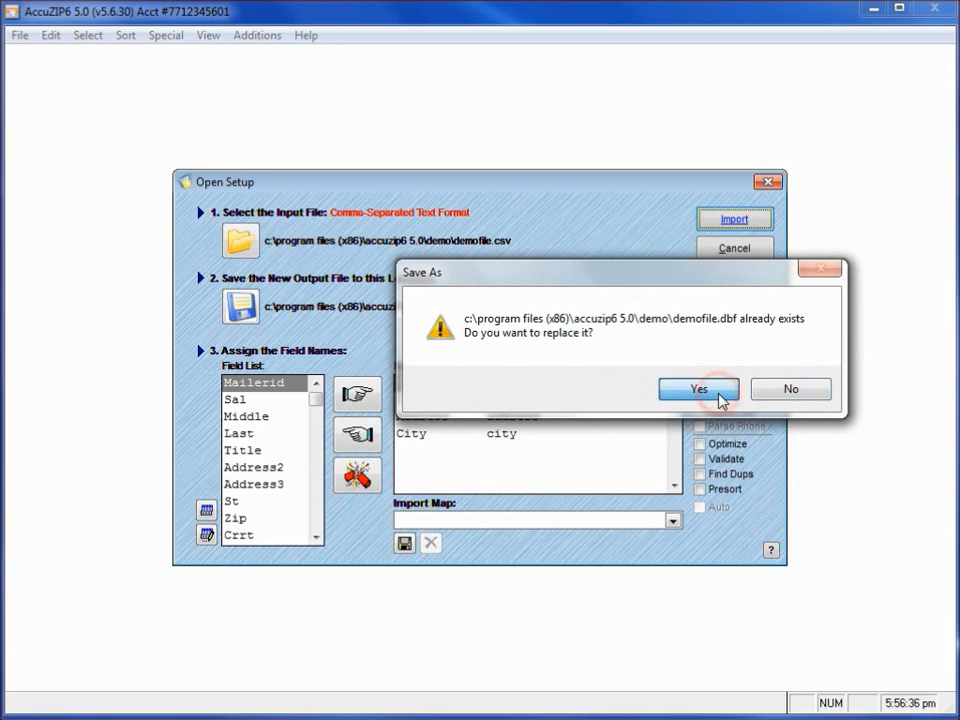
{"action": "left_click", "coordinate": [720, 392]}
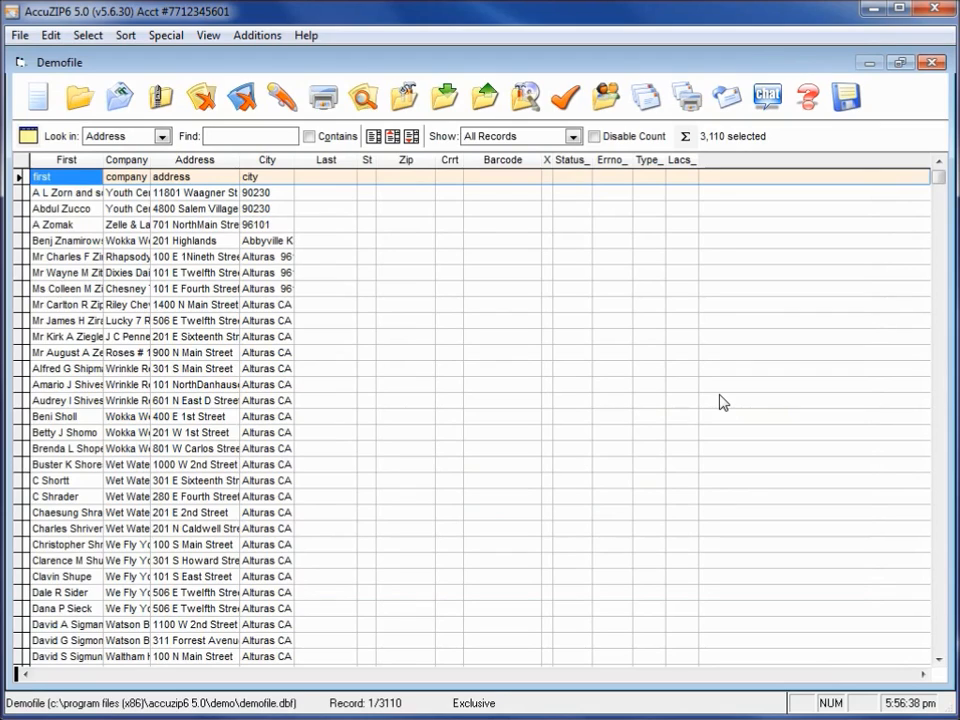